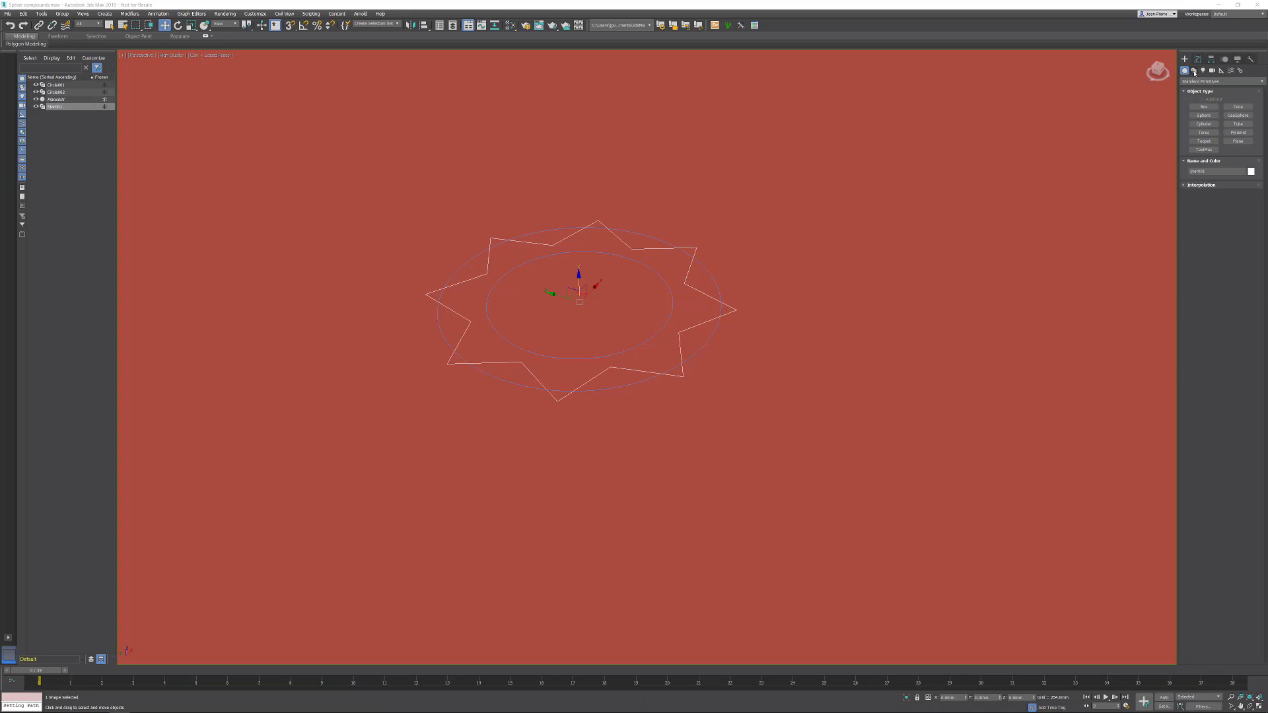
# Step: Create a ShapeBoolean compound shape from the star and add the outer circle as an Intersect operand
pyautogui.click(1194, 71)
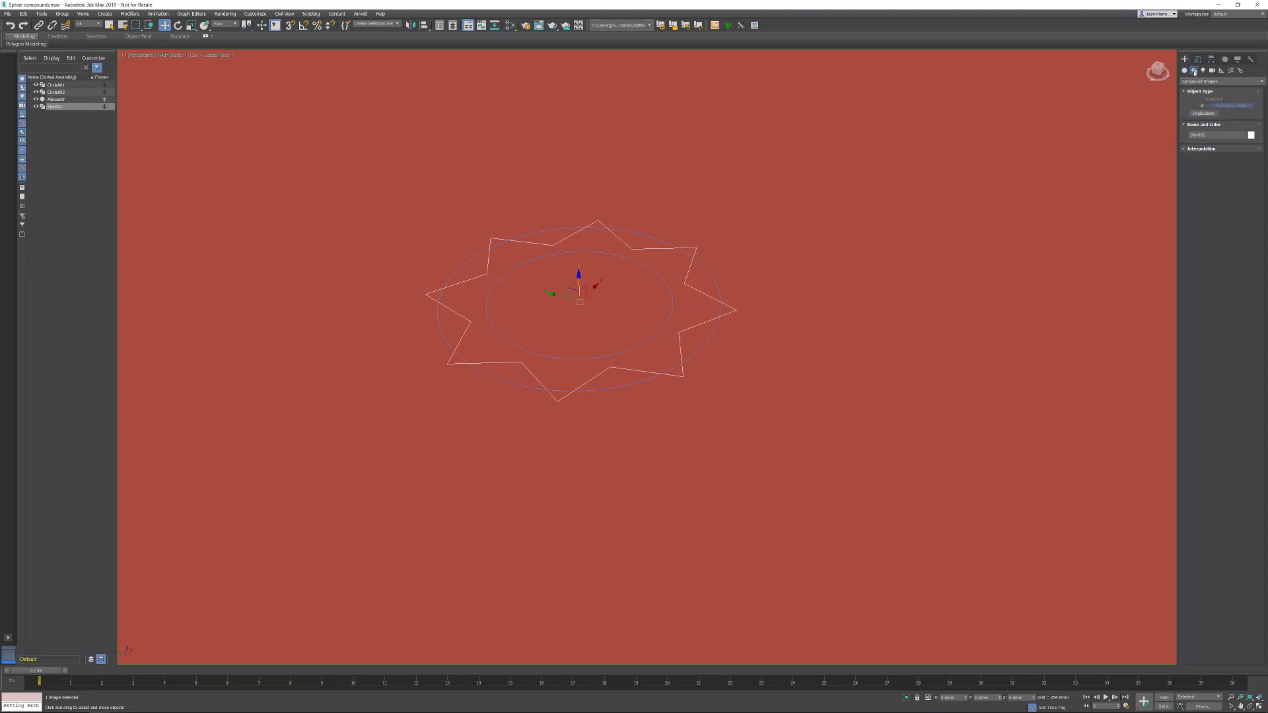
pyautogui.click(1209, 81)
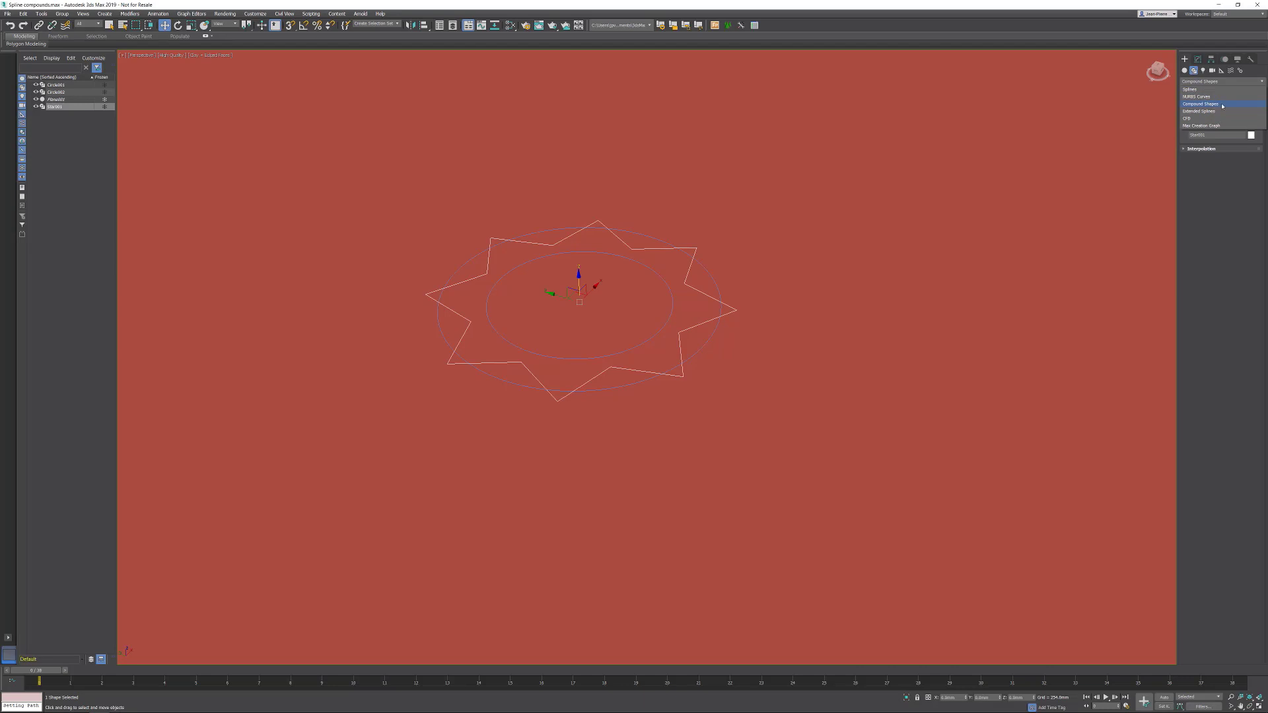
pyautogui.click(1221, 104)
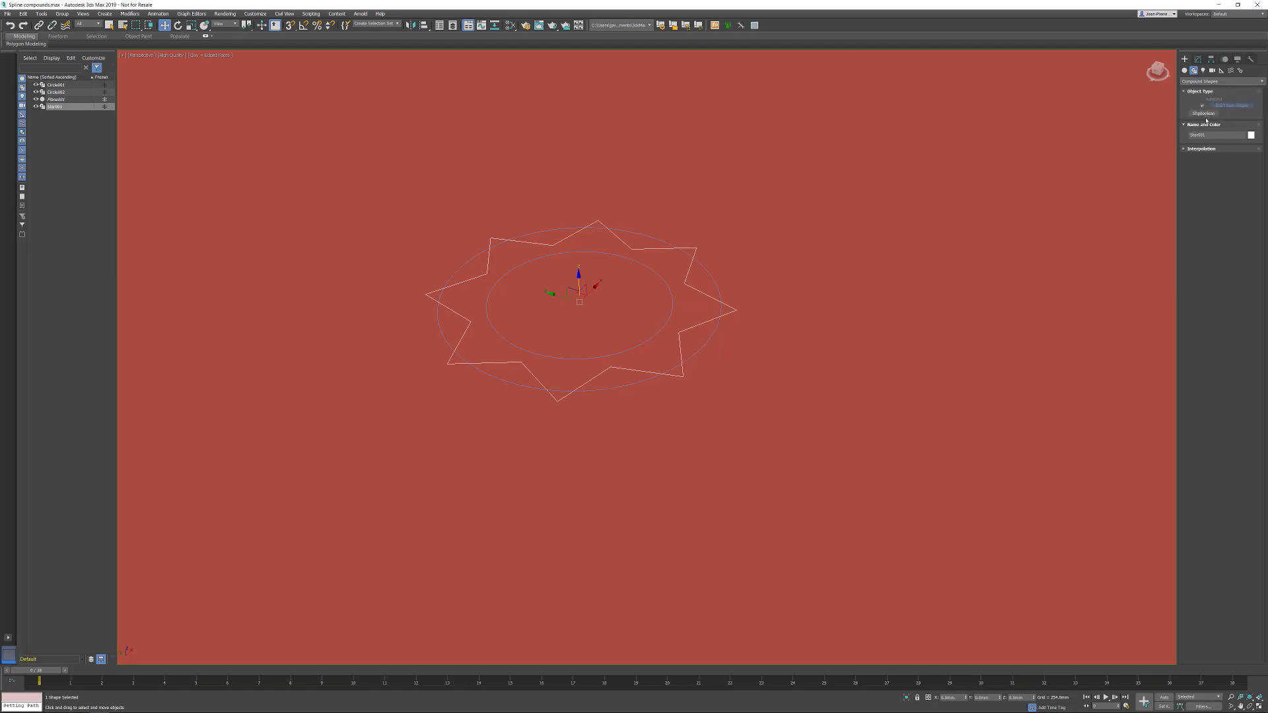
pyautogui.click(1203, 114)
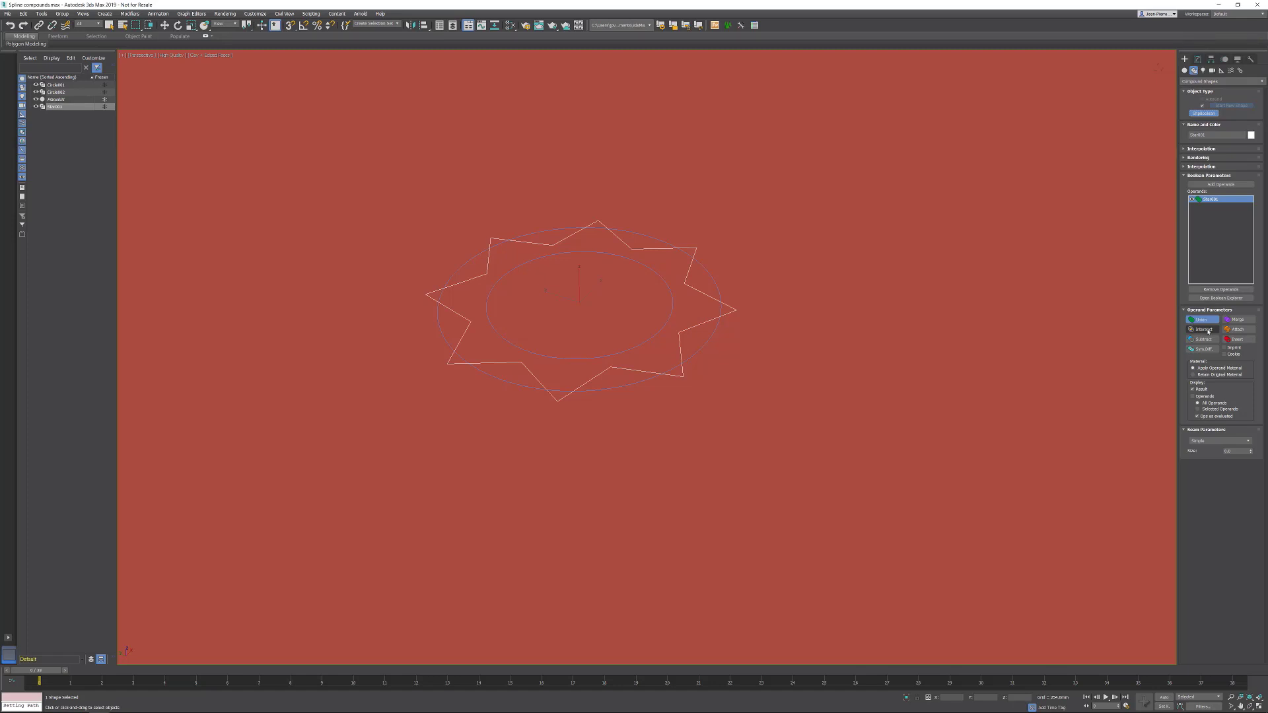
pyautogui.click(1218, 185)
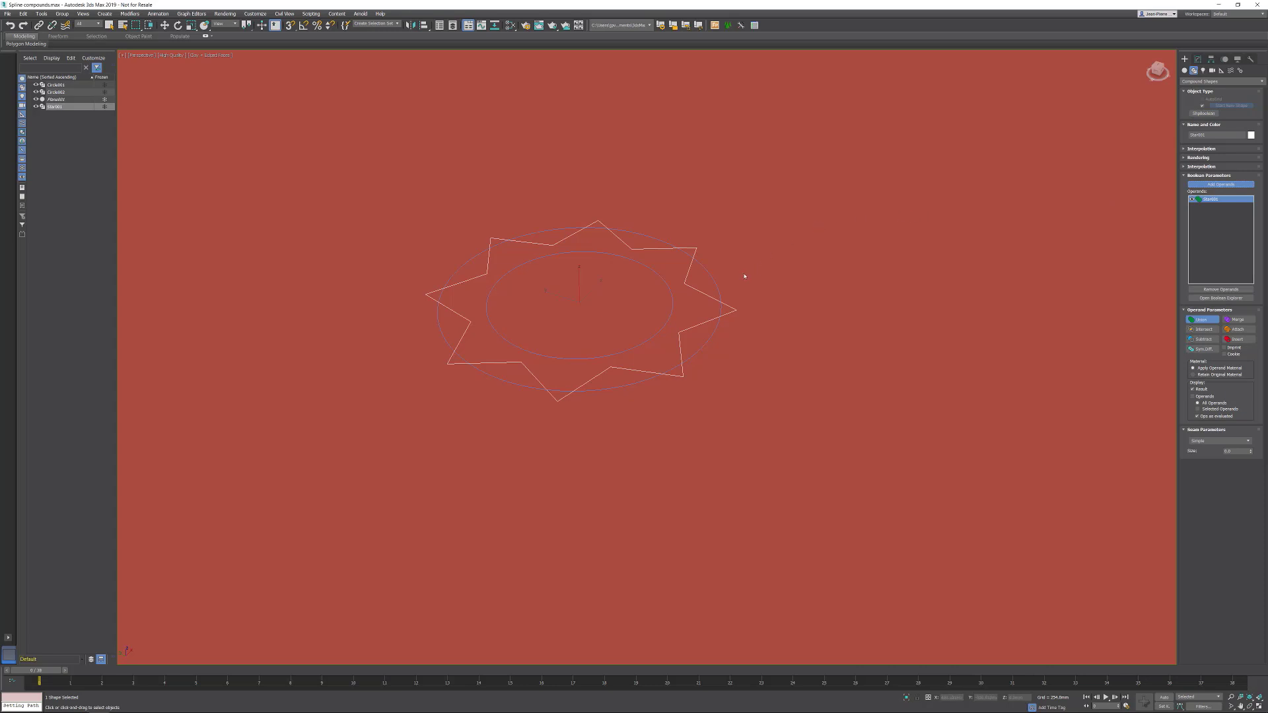
pyautogui.click(711, 276)
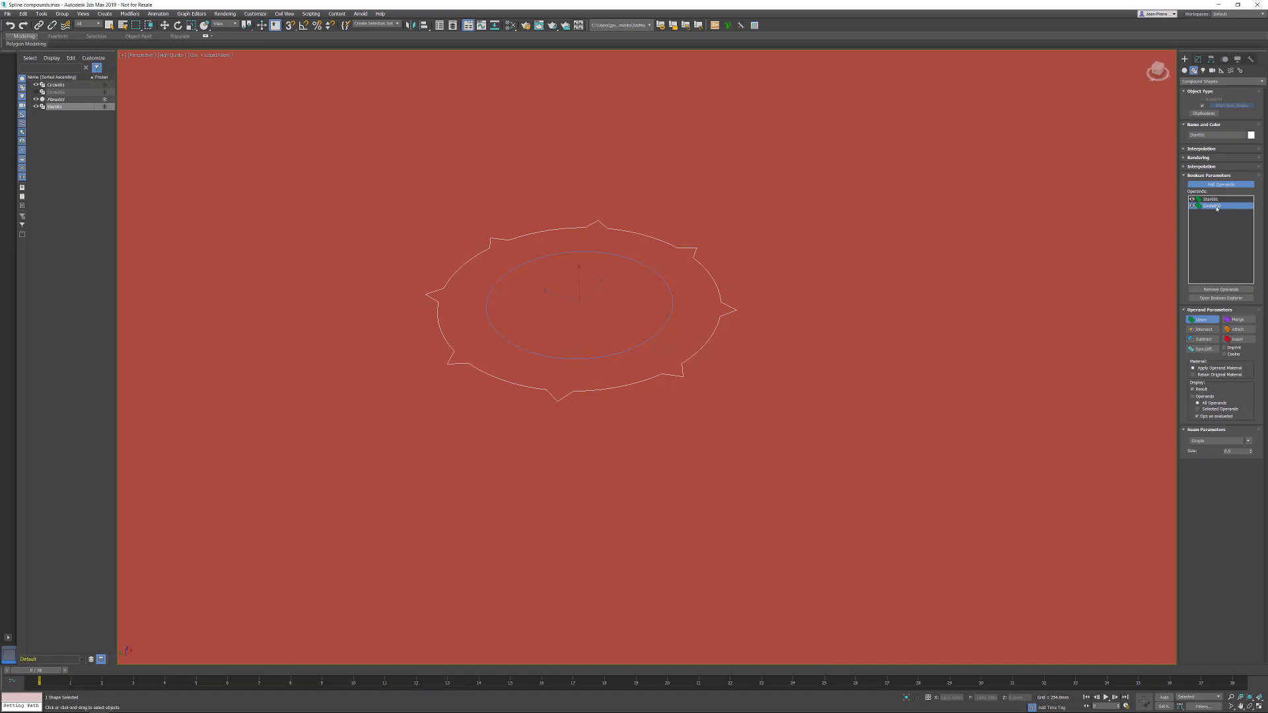
pyautogui.click(1203, 329)
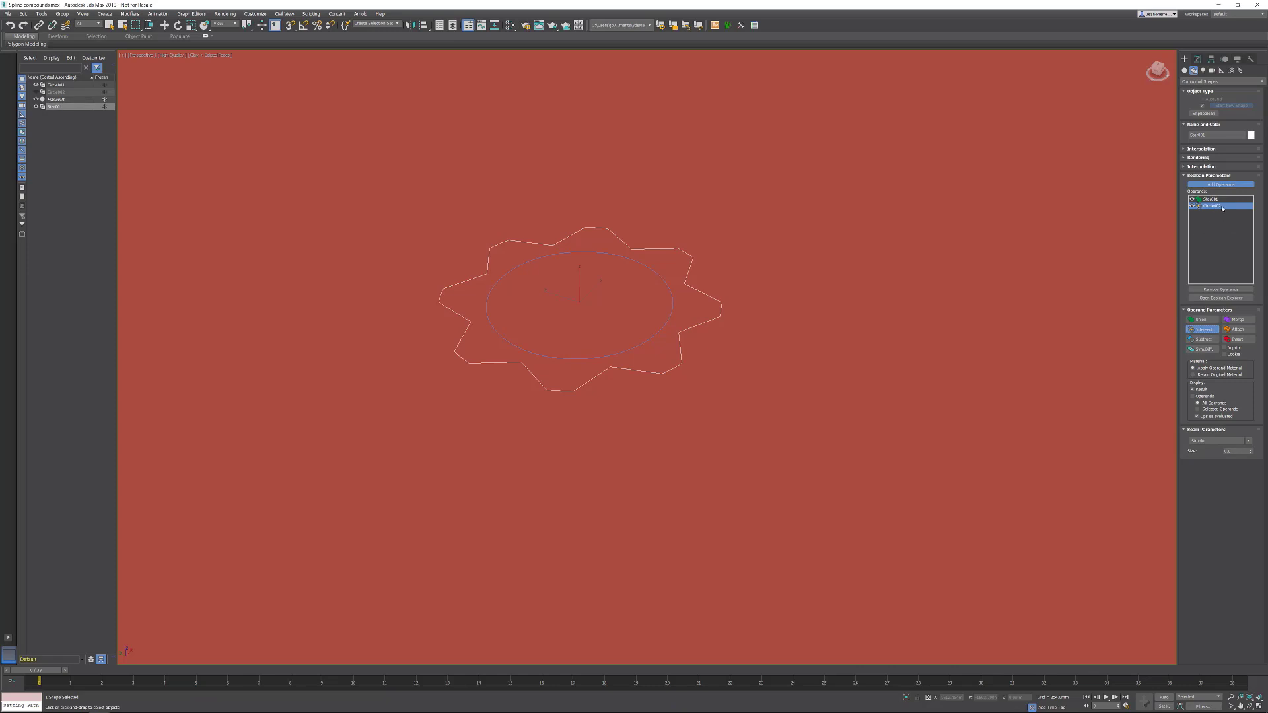
# Step: Add the inner circle to the shape boolean as a Subtract operand to cut the gear's centre hole
pyautogui.click(1207, 223)
pyautogui.click(1203, 341)
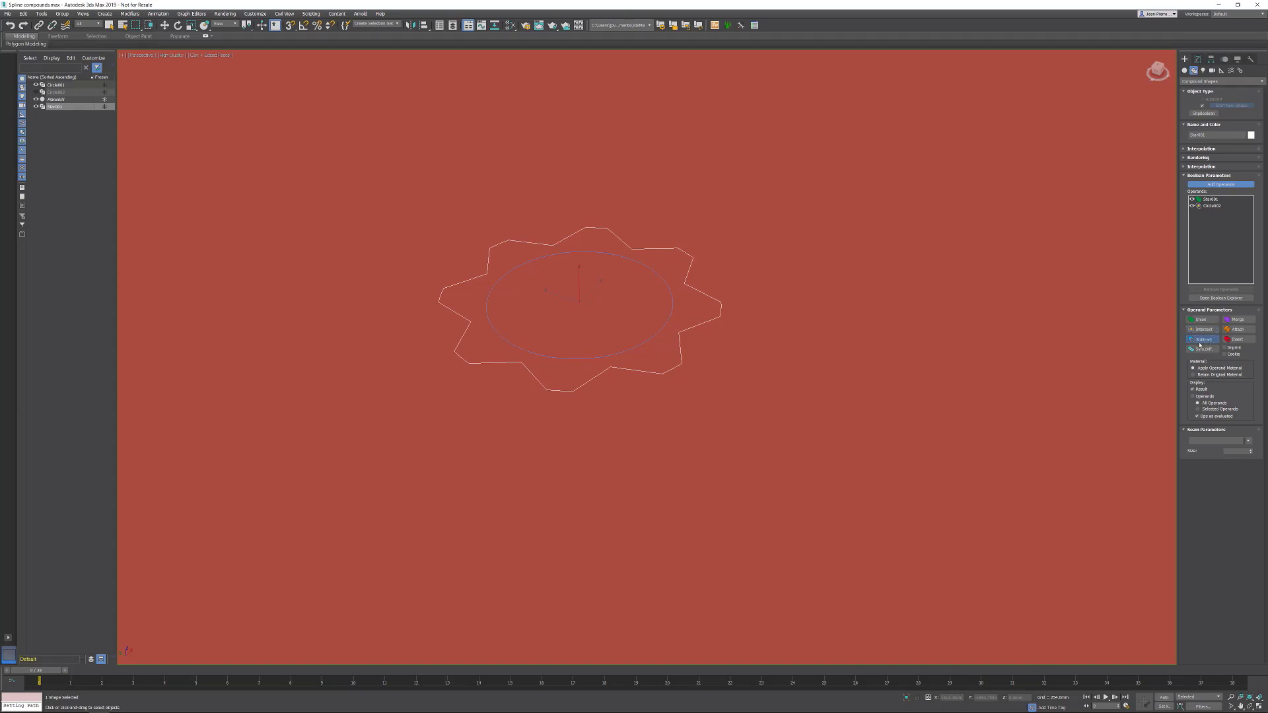
pyautogui.click(1220, 185)
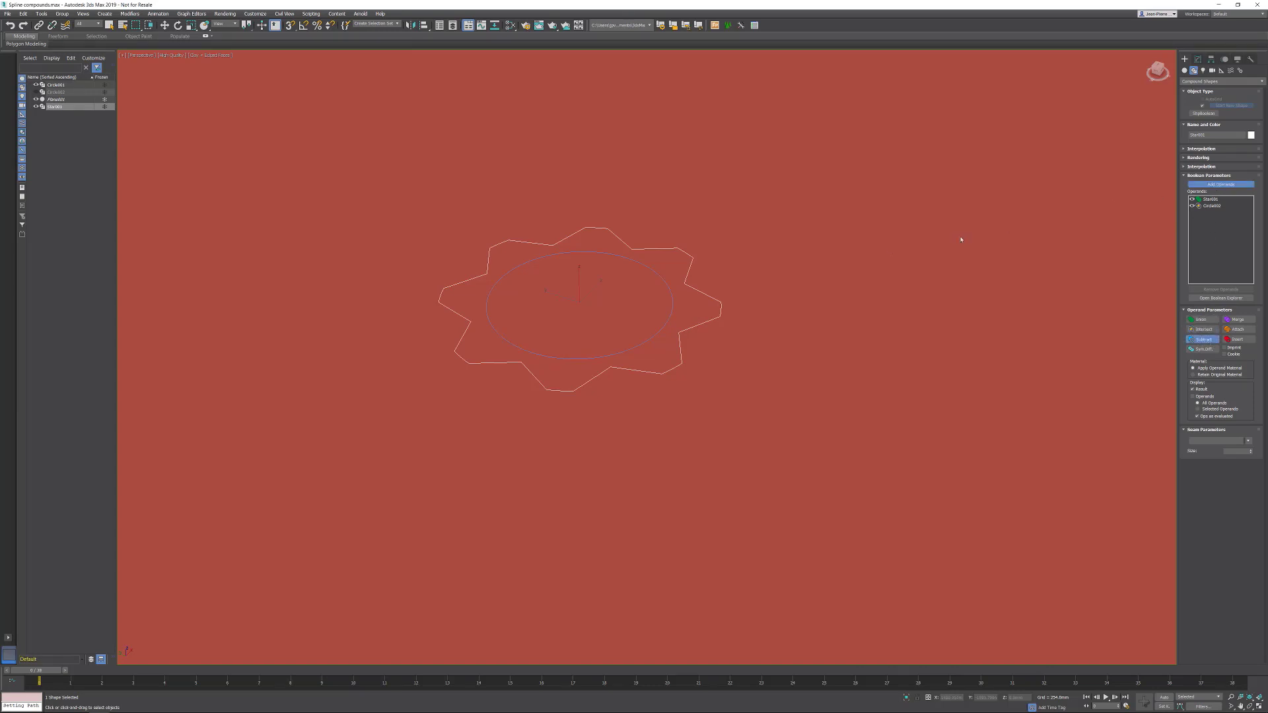
pyautogui.click(673, 301)
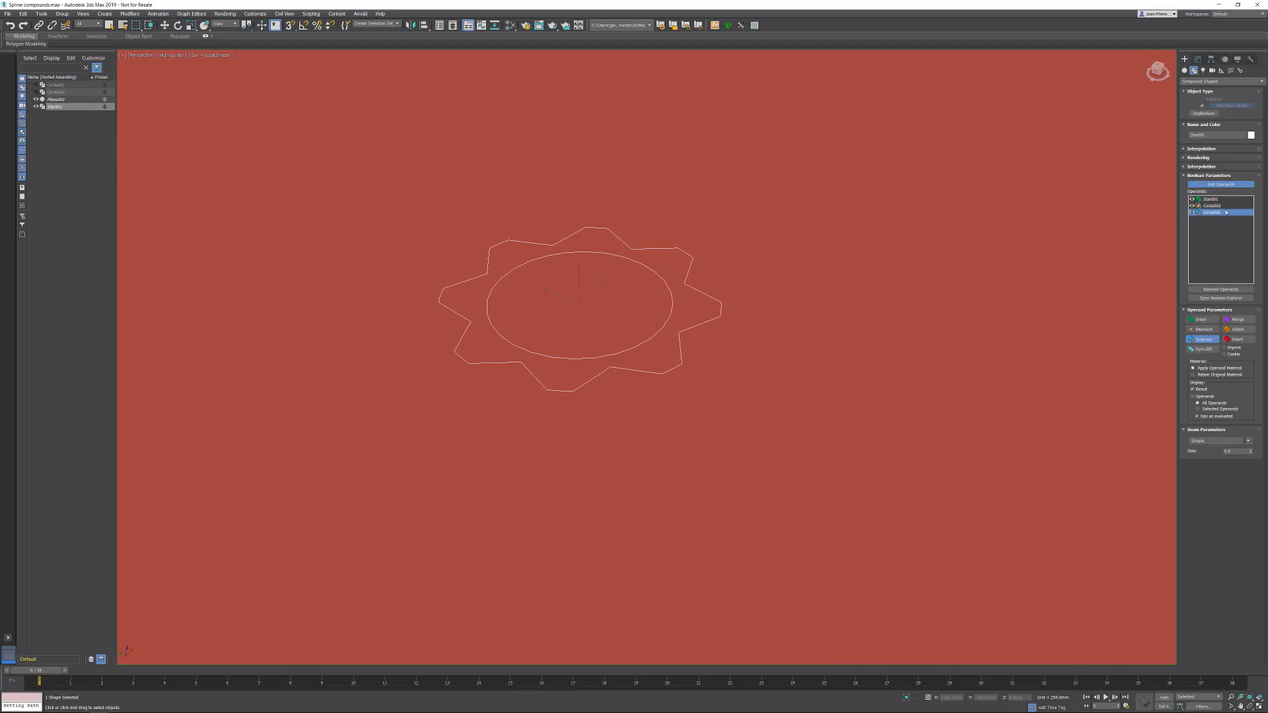
pyautogui.press('w')
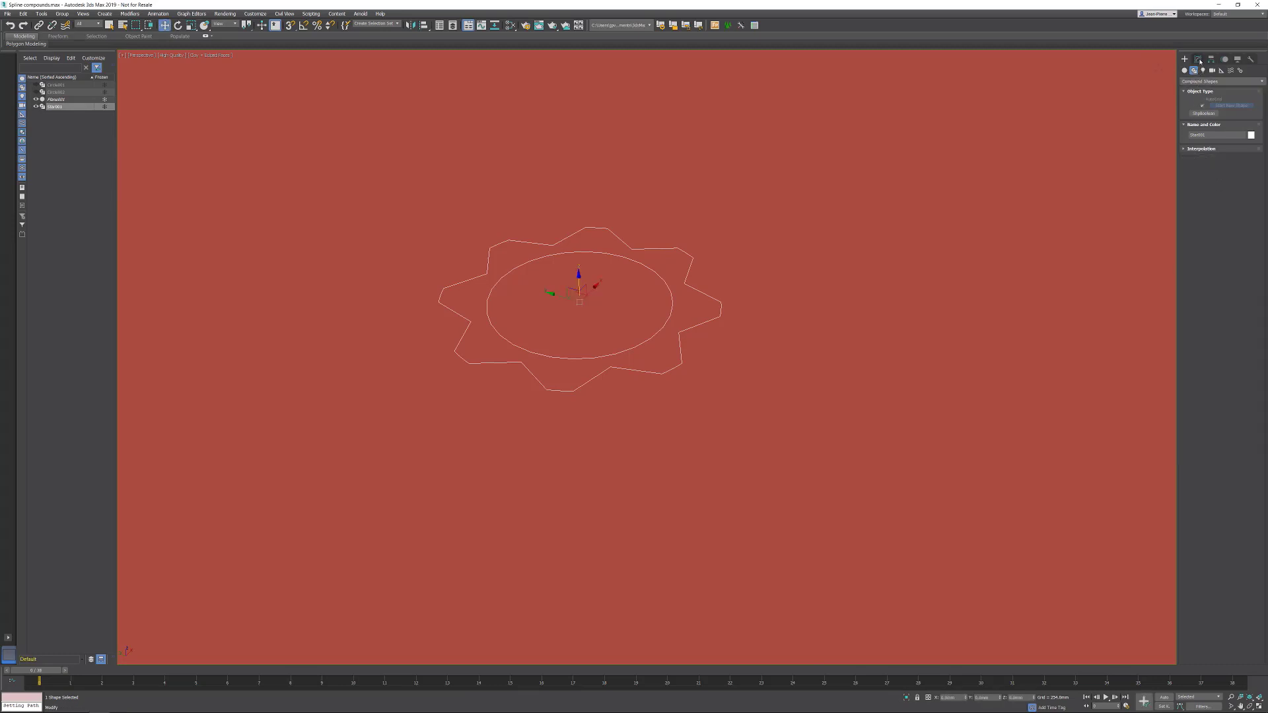
# Step: Apply a Bevel Profile modifier to the gear shape and increase its Extrude value to form a thick solid gear
pyautogui.click(1203, 113)
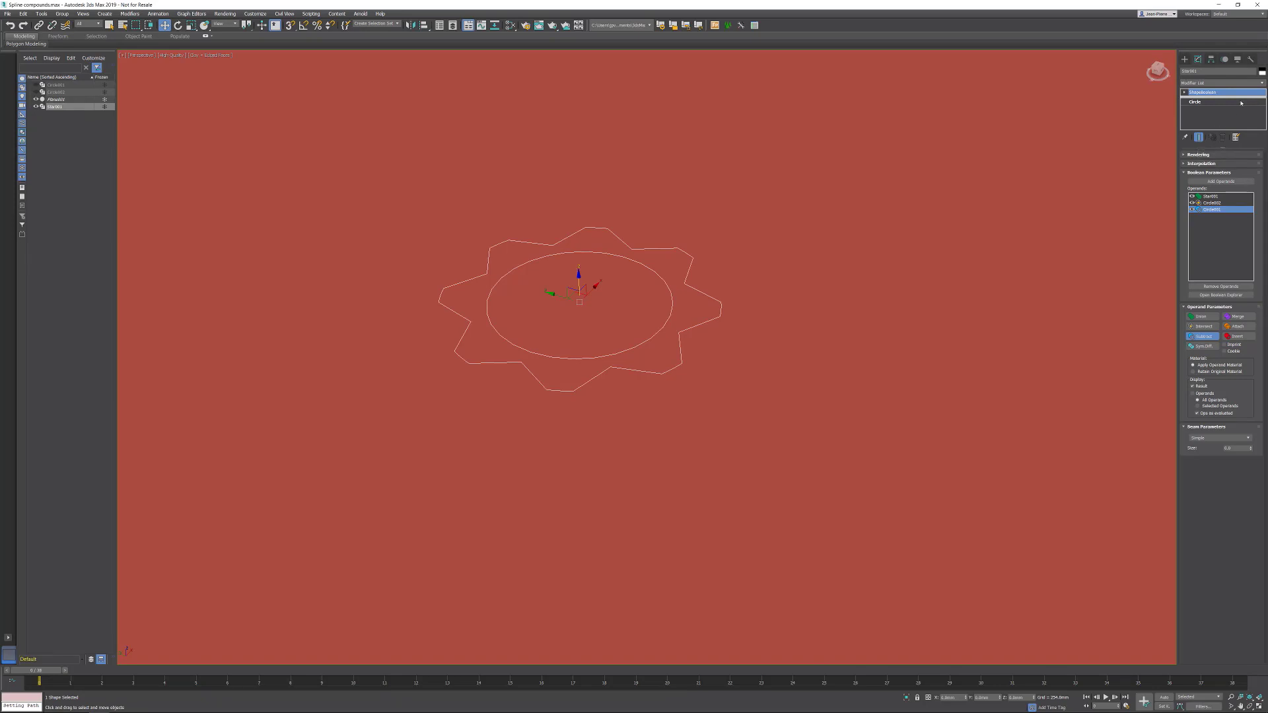
pyautogui.click(1262, 85)
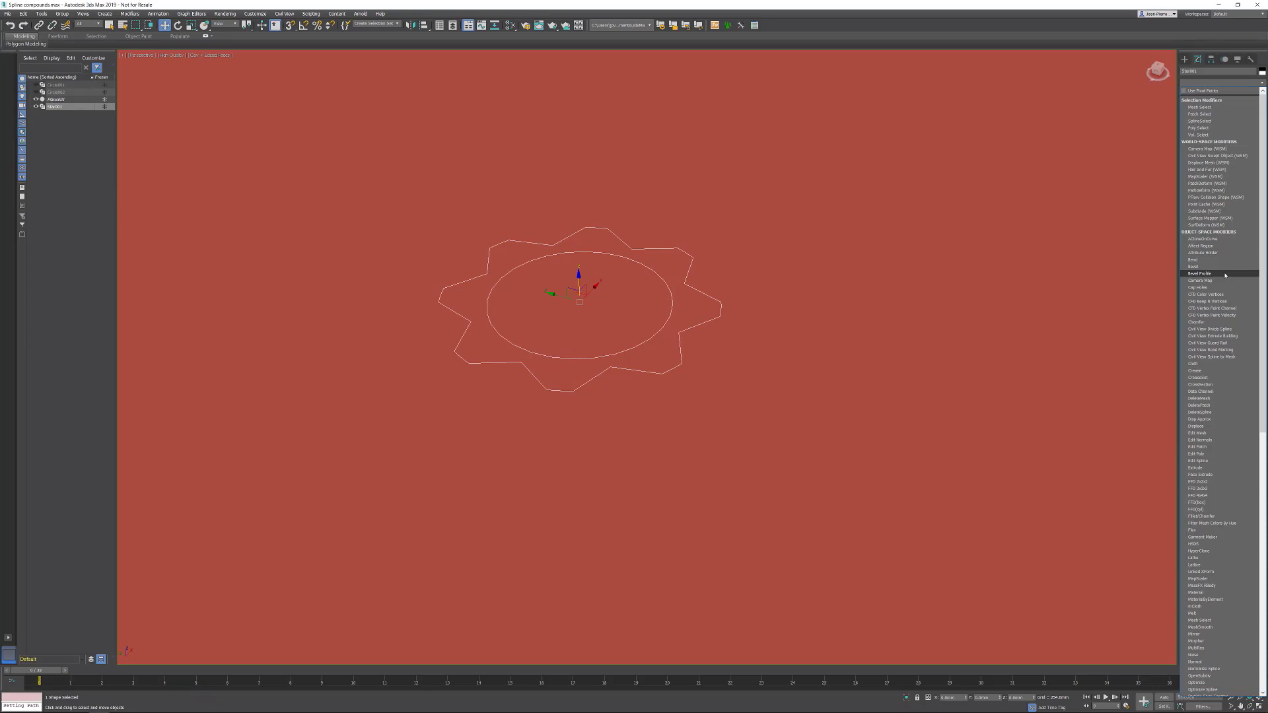
pyautogui.click(1225, 274)
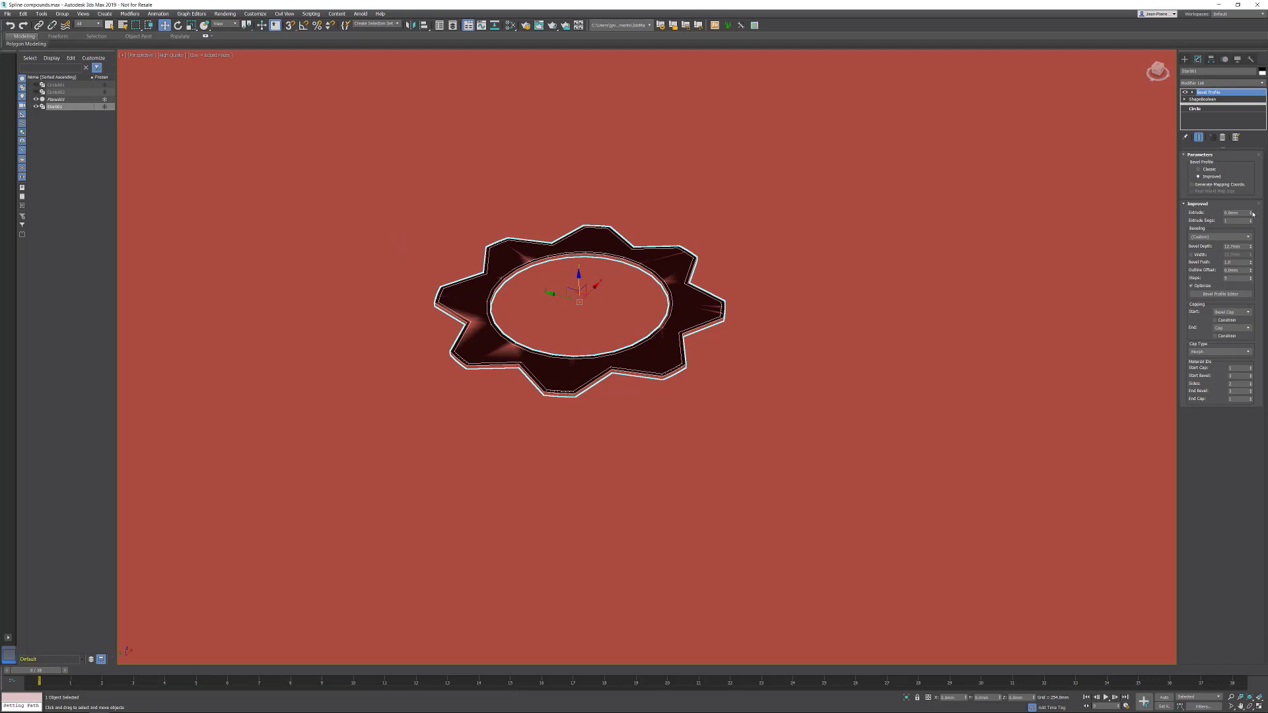
pyautogui.moveTo(1253, 213); pyautogui.dragTo(1253, 83)
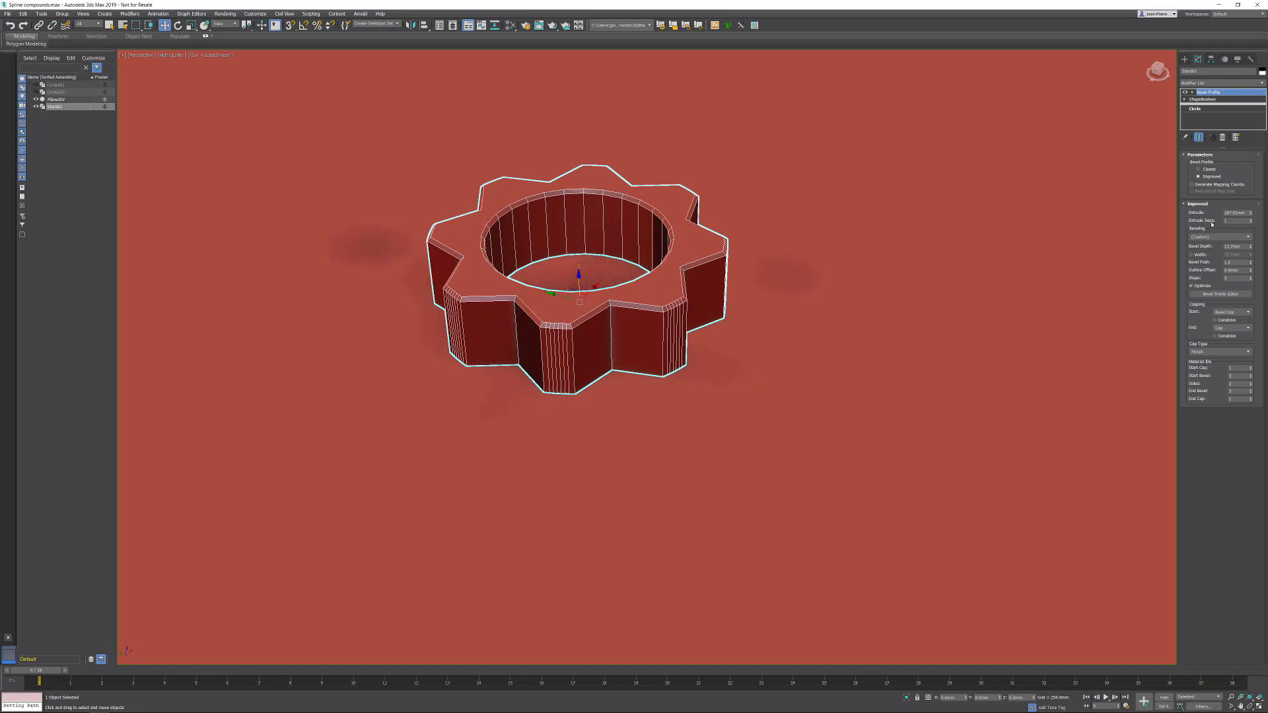
# Step: Set the Bevel Profile's bevel preset to Convex
pyautogui.click(1191, 285)
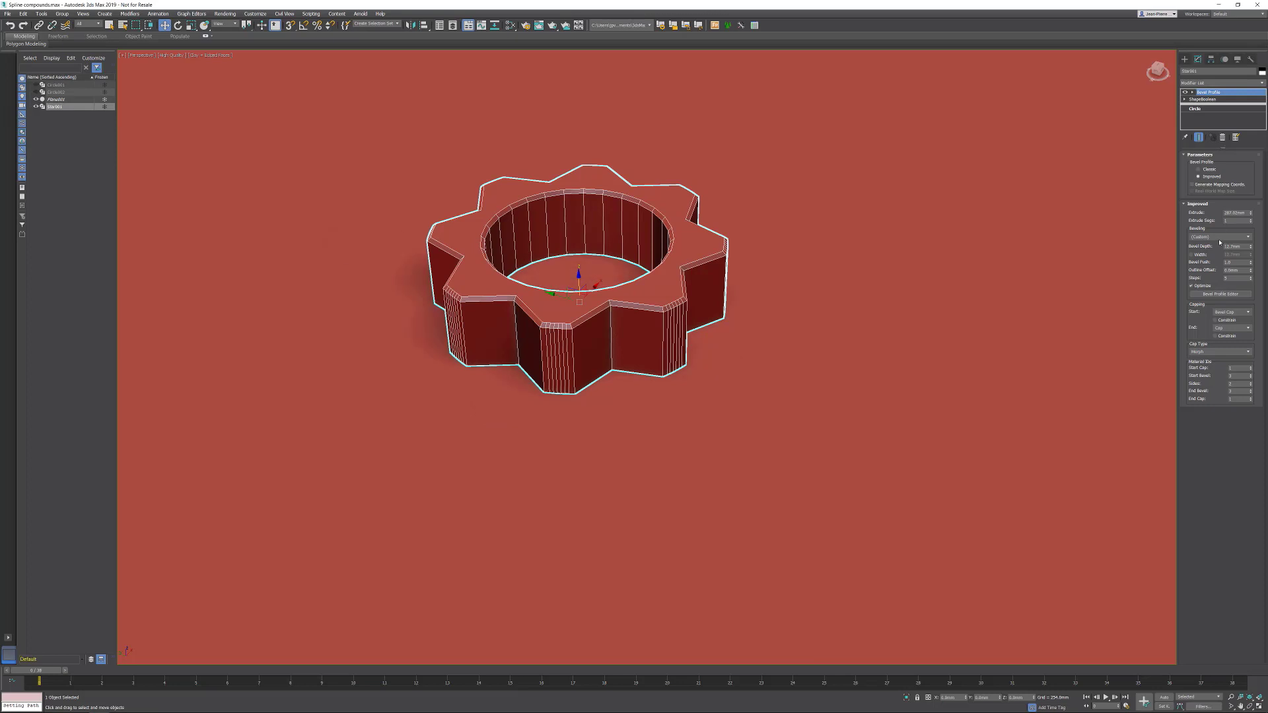
pyautogui.click(1246, 238)
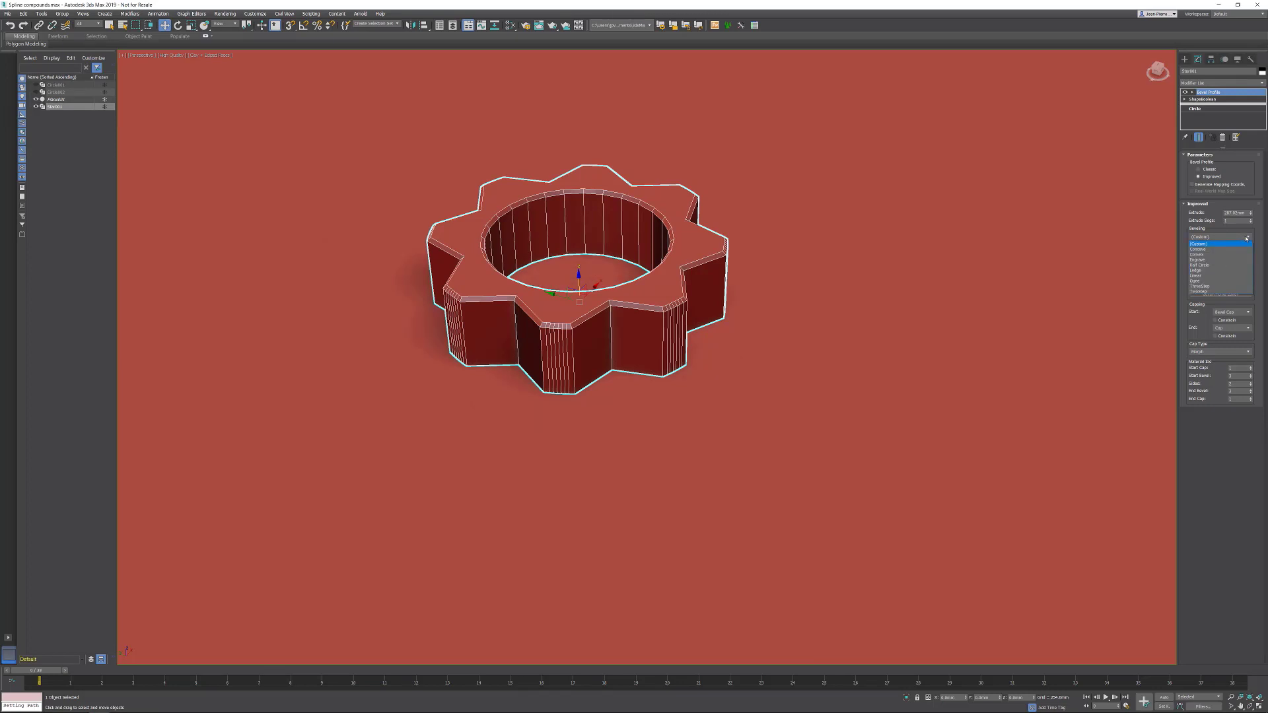
pyautogui.click(1219, 255)
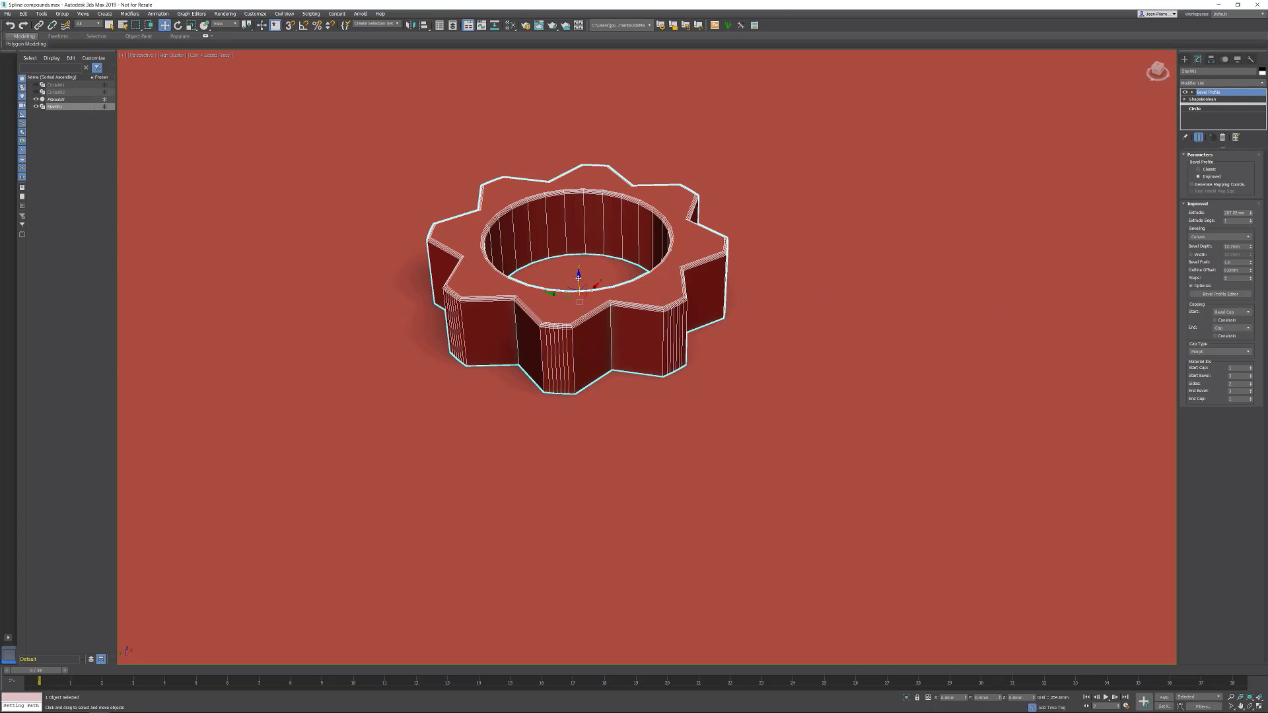
# Step: Raise the gear above the ground plane and set its End capping to Bevel Cap
pyautogui.moveTo(578, 277); pyautogui.dragTo(577, 253)
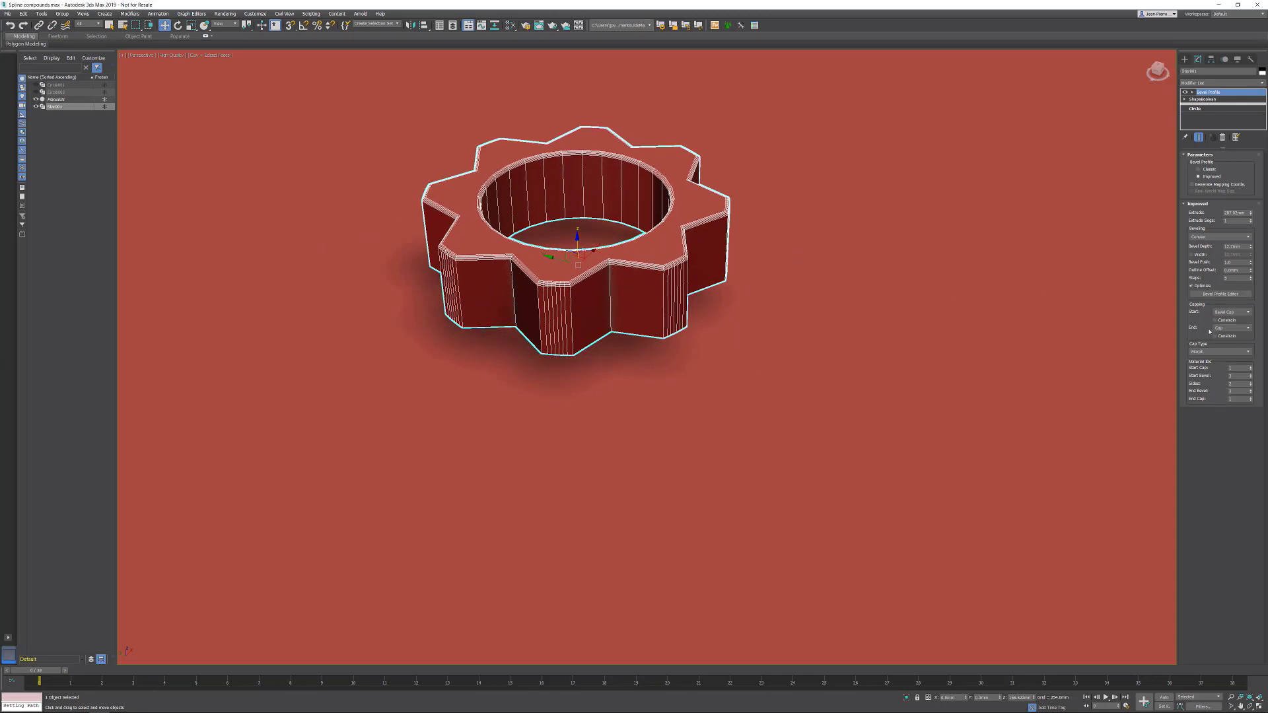
pyautogui.click(1228, 328)
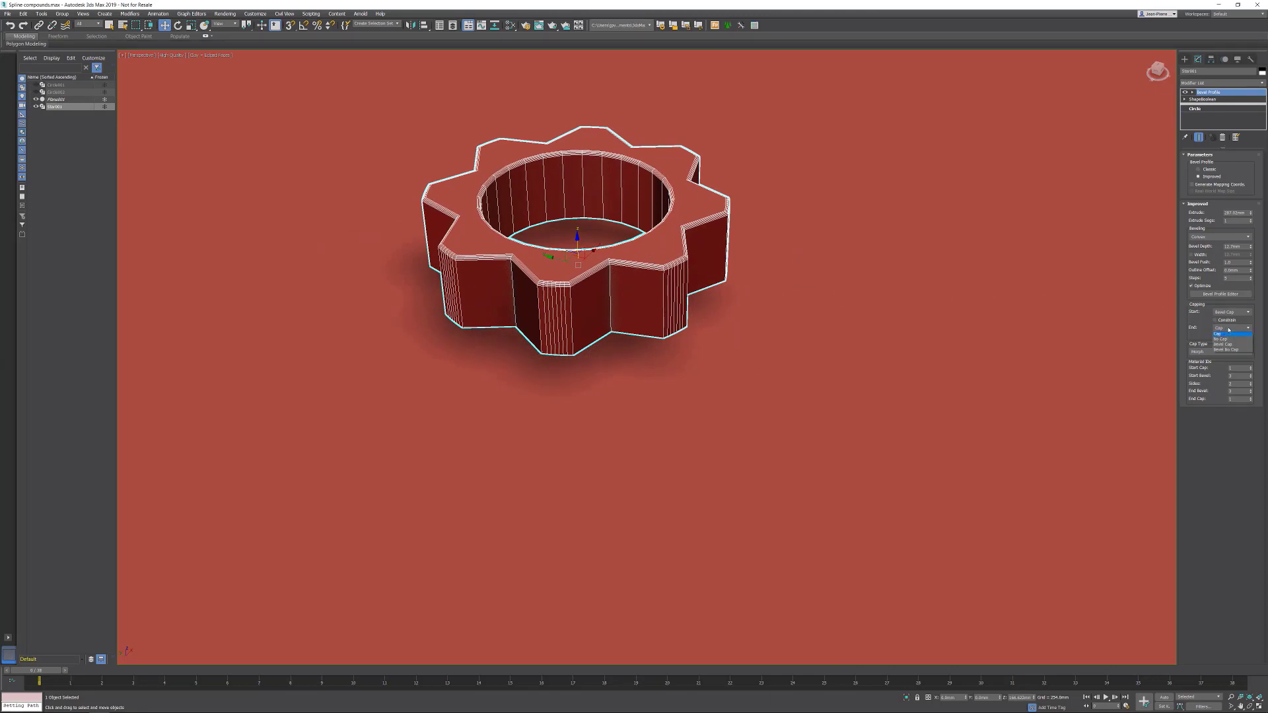
pyautogui.click(1229, 346)
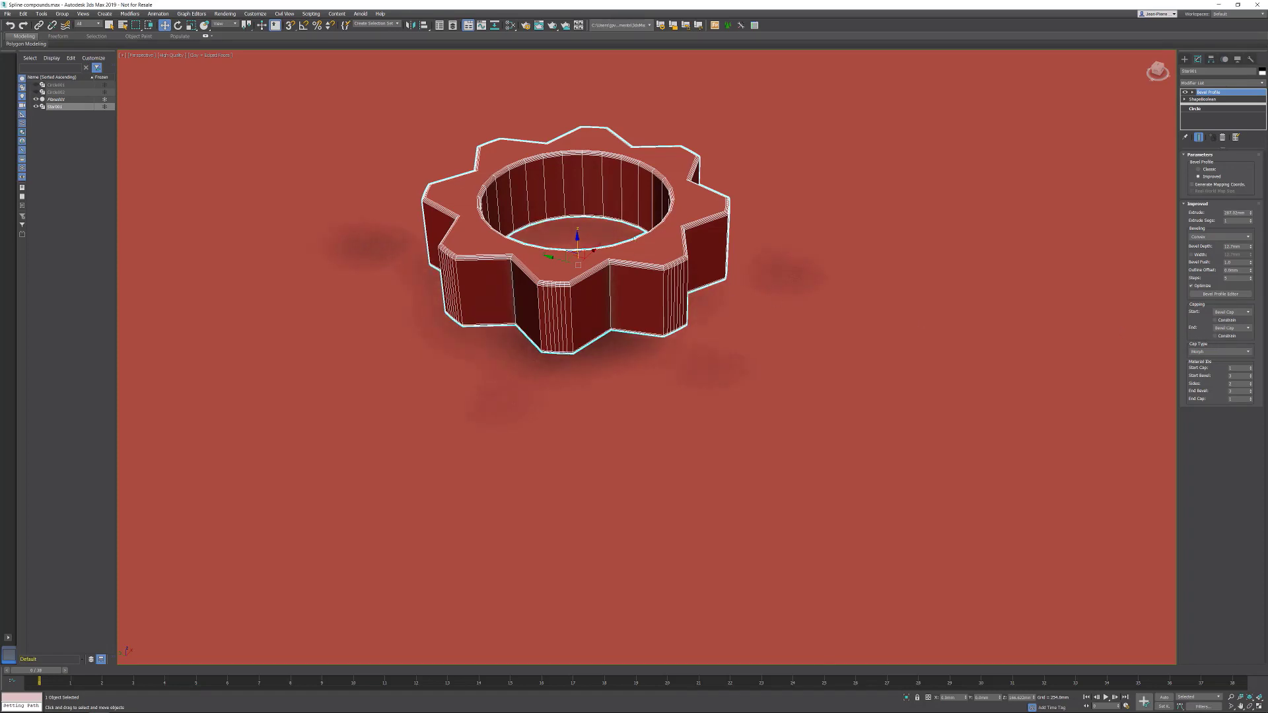
# Step: Try tilting the gear with the Rotate tool to show its underside bevel
pyautogui.rightClick(634, 209)
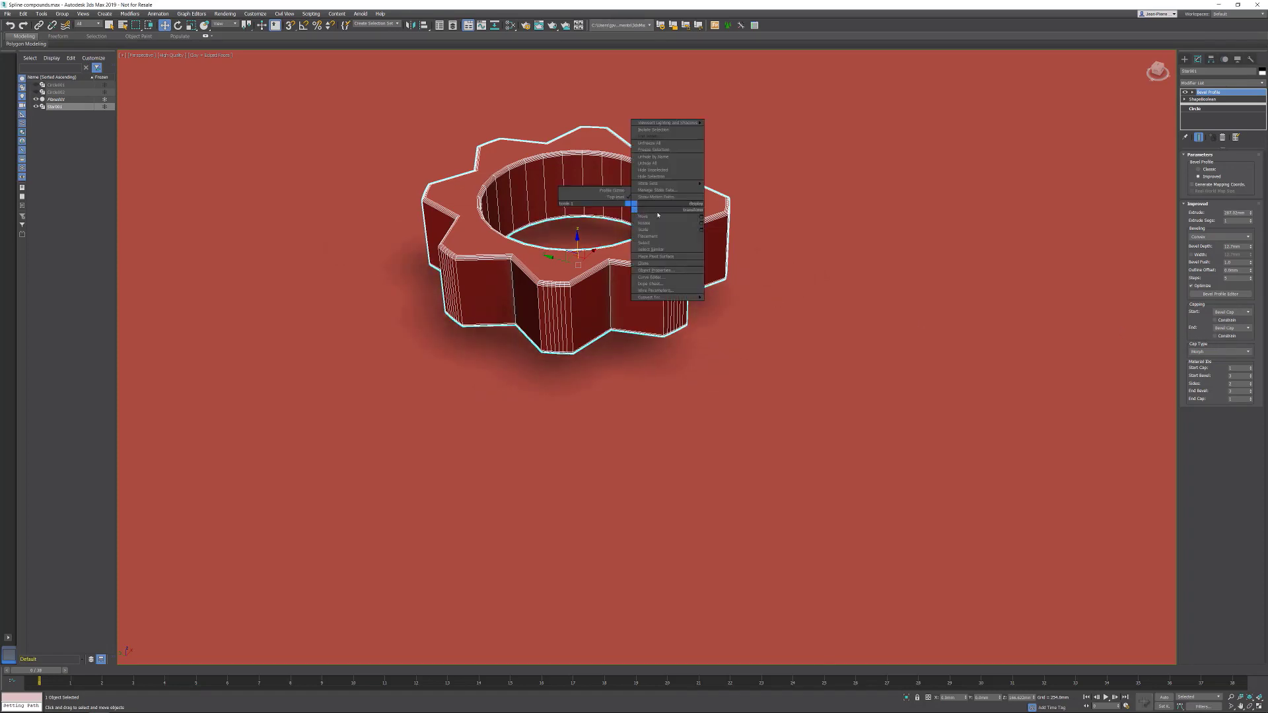
pyautogui.click(660, 220)
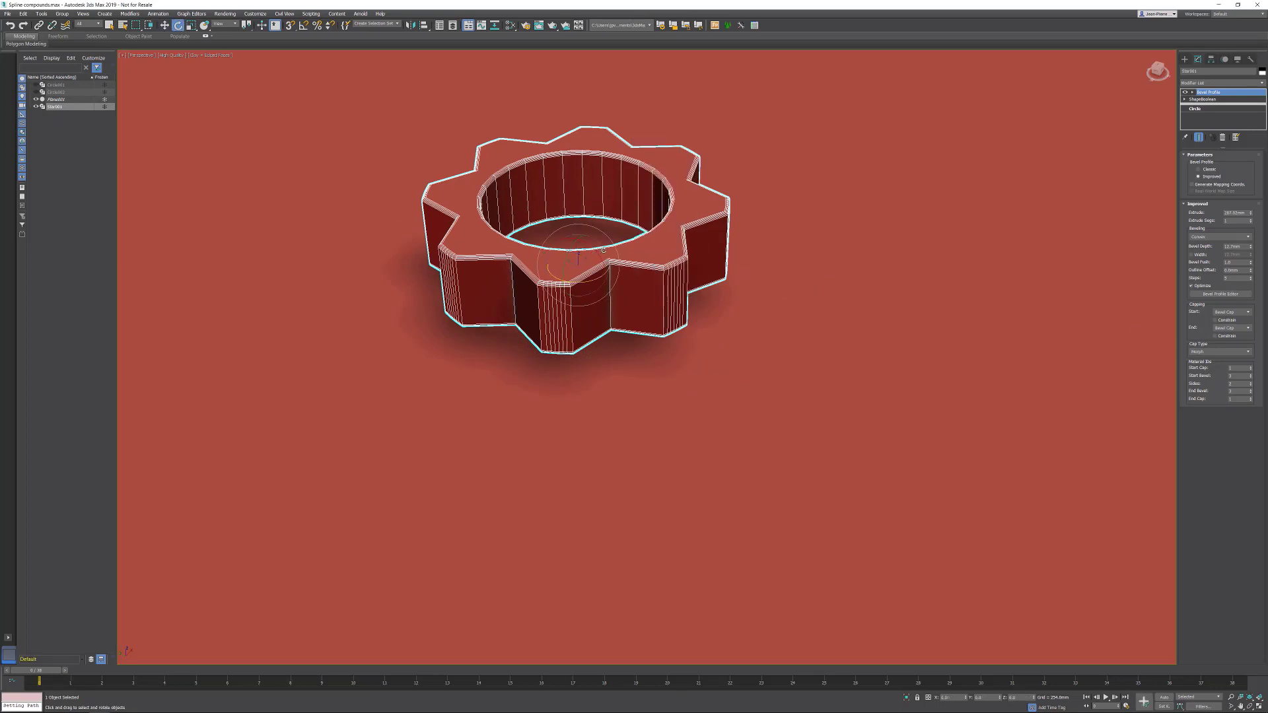
pyautogui.moveTo(604, 249)
pyautogui.mouseDown()
pyautogui.moveTo(608, 172)
pyautogui.moveTo(566, 253)
pyautogui.moveTo(586, 257)
pyautogui.mouseUp()
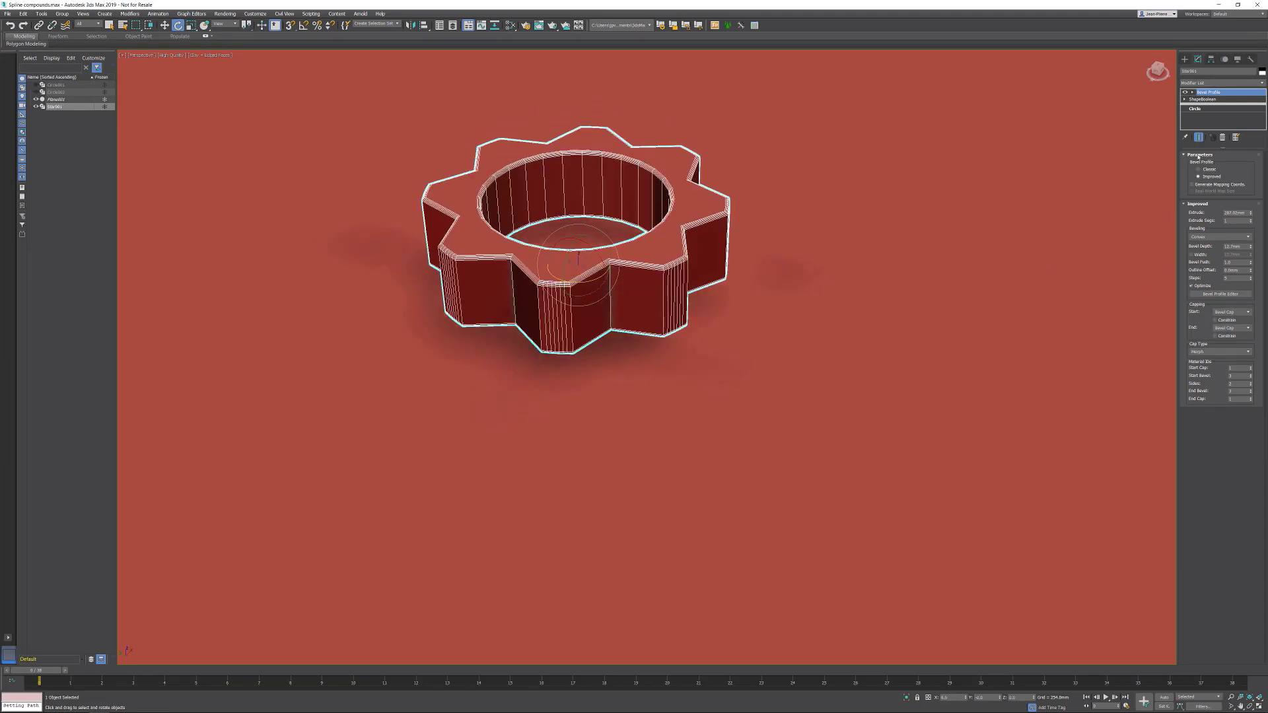
# Step: Shrink the gear's centre hole to roughly half its size by reducing the radius of the subtracted circle operand
pyautogui.click(1201, 100)
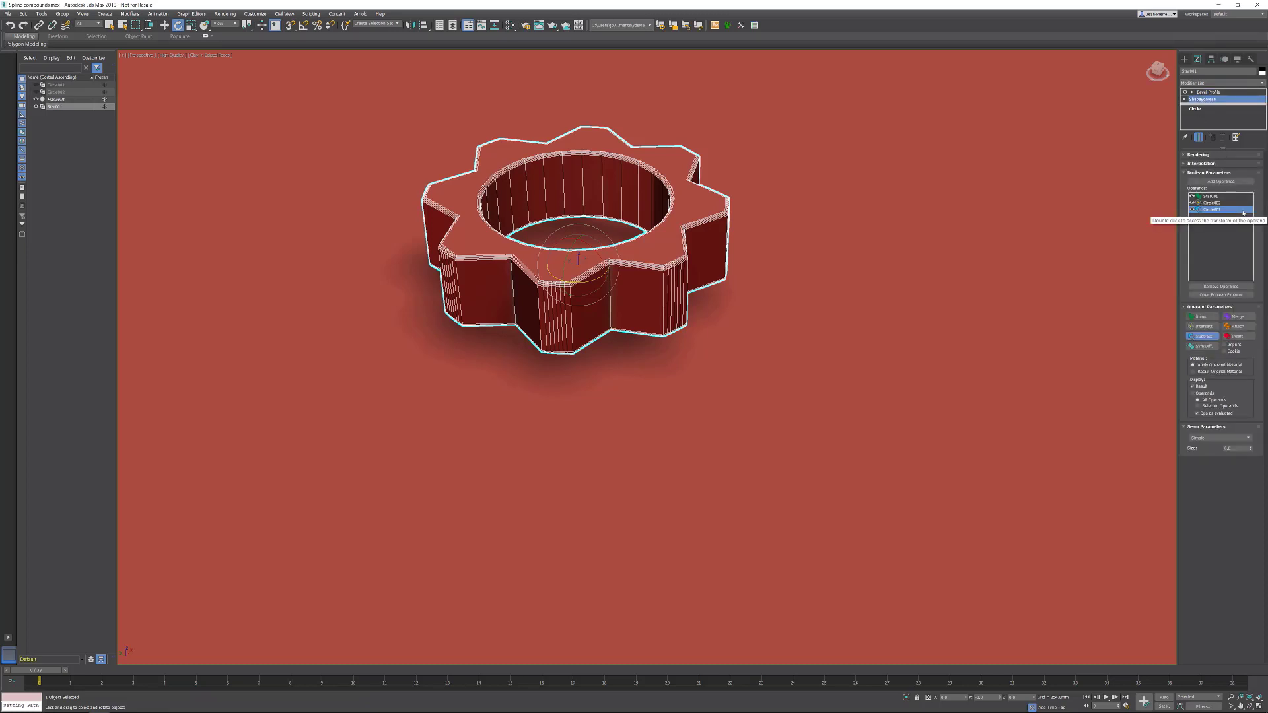
pyautogui.click(1197, 110)
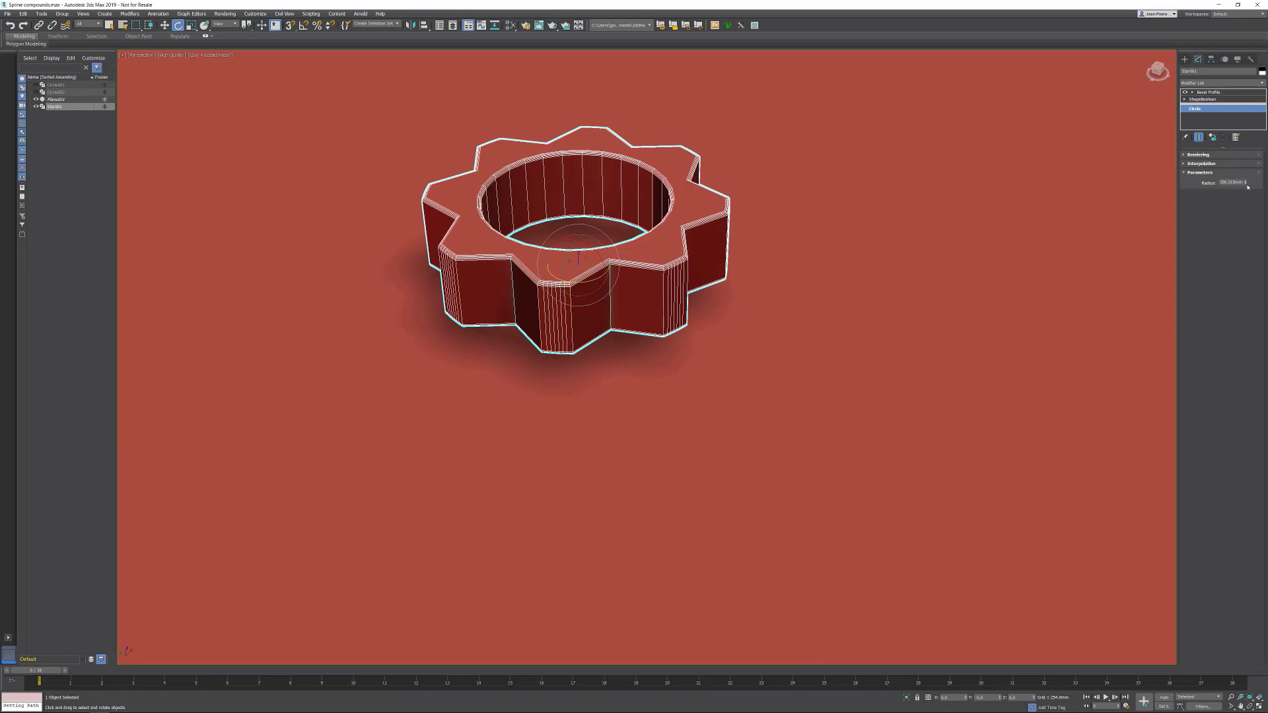
pyautogui.moveTo(1245, 183); pyautogui.dragTo(1229, 130)
# Step: Set the star operand's Points to 11 to give the gear more teeth
pyautogui.click(1208, 99)
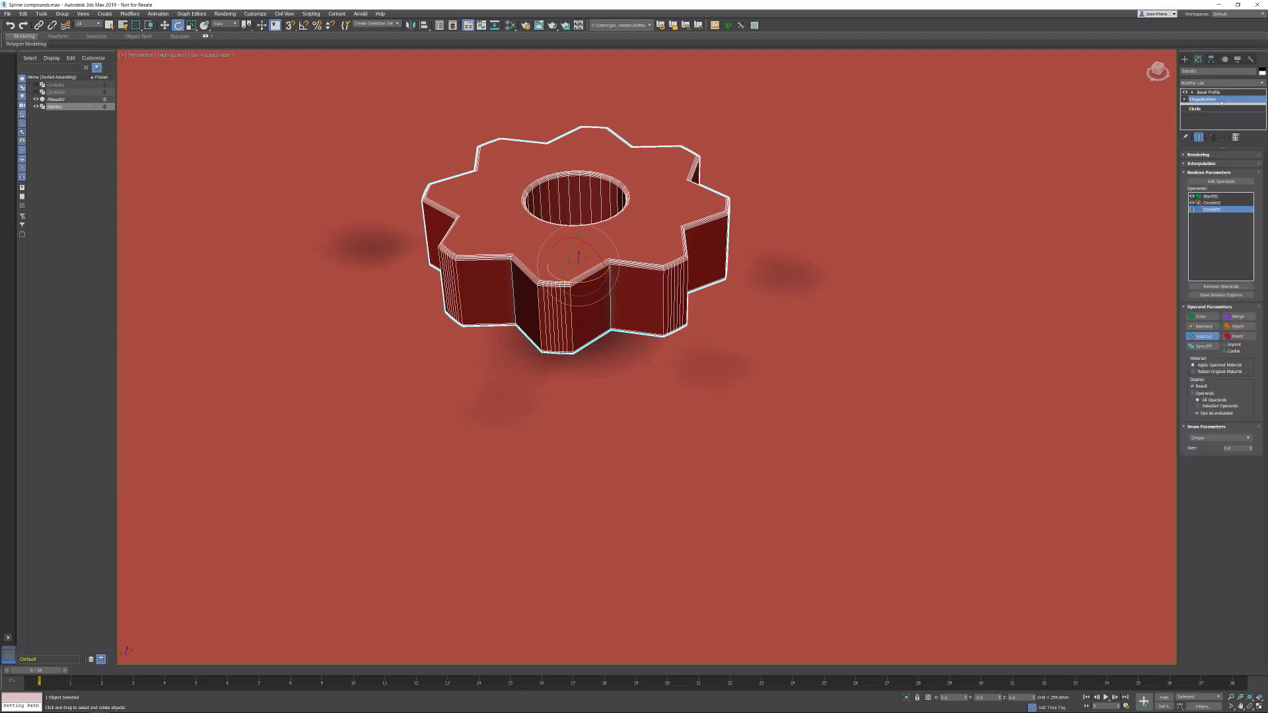
pyautogui.click(1213, 197)
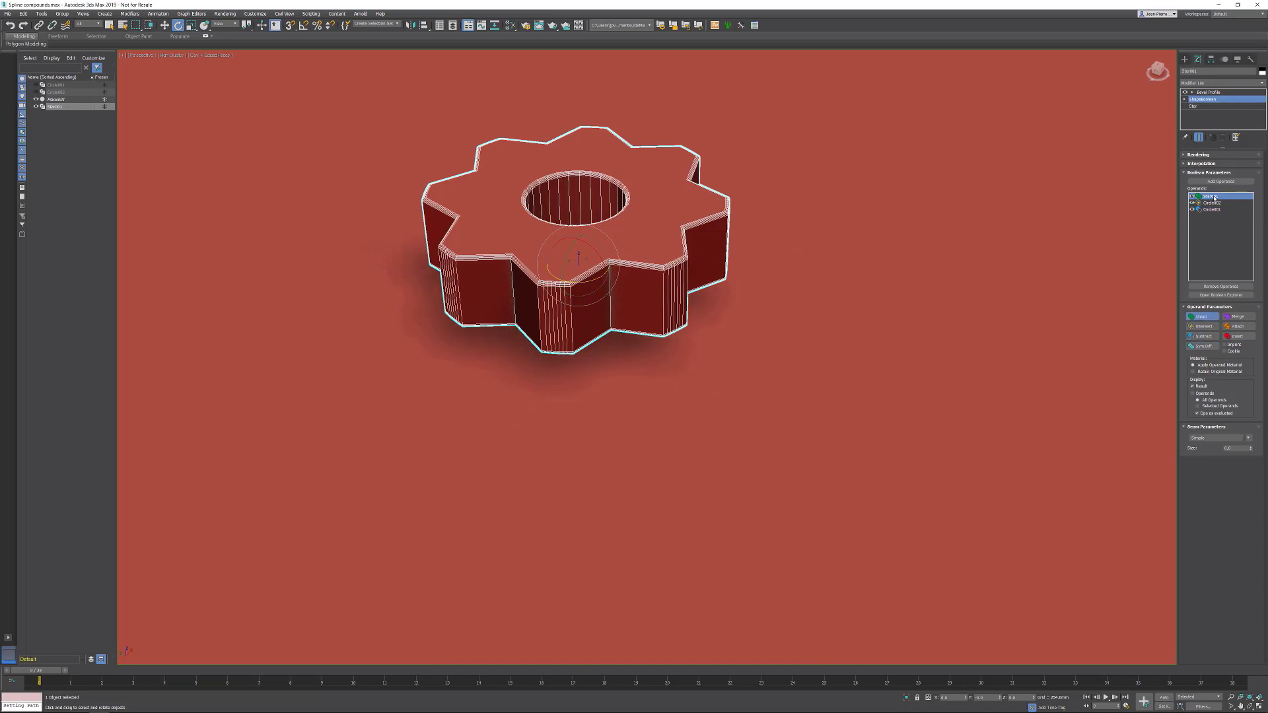
pyautogui.click(1197, 107)
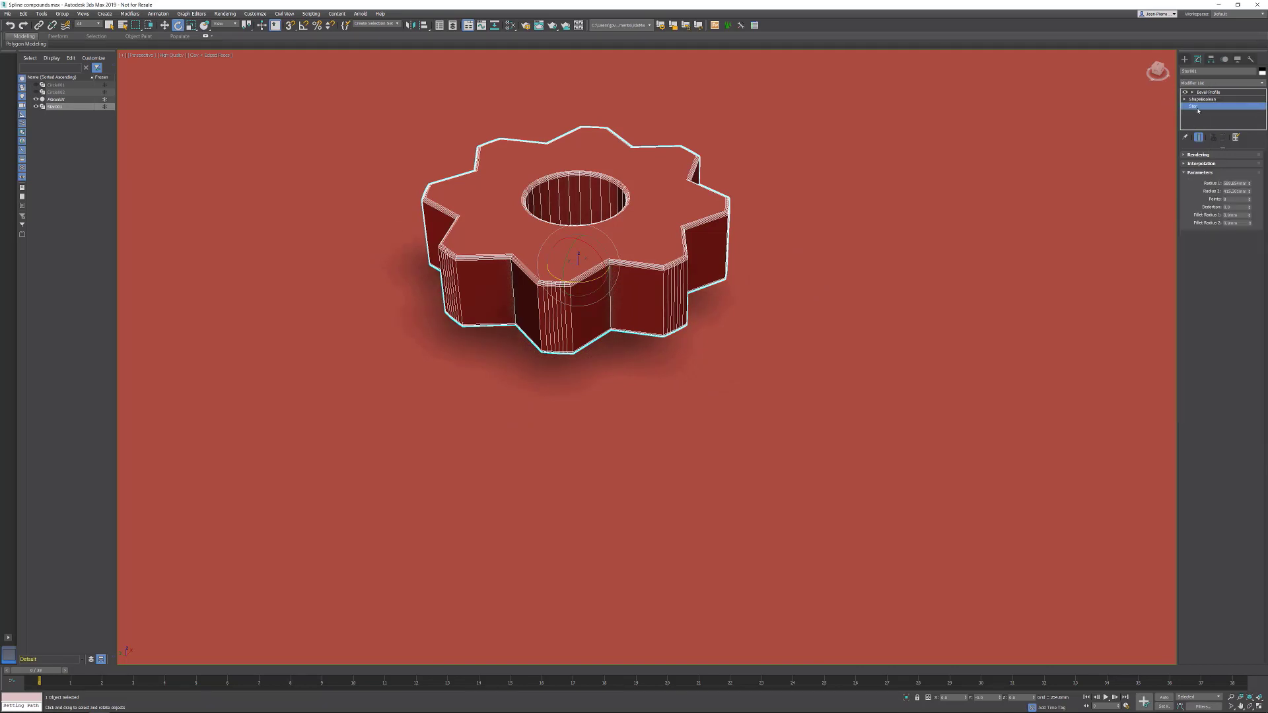
pyautogui.click(1248, 198)
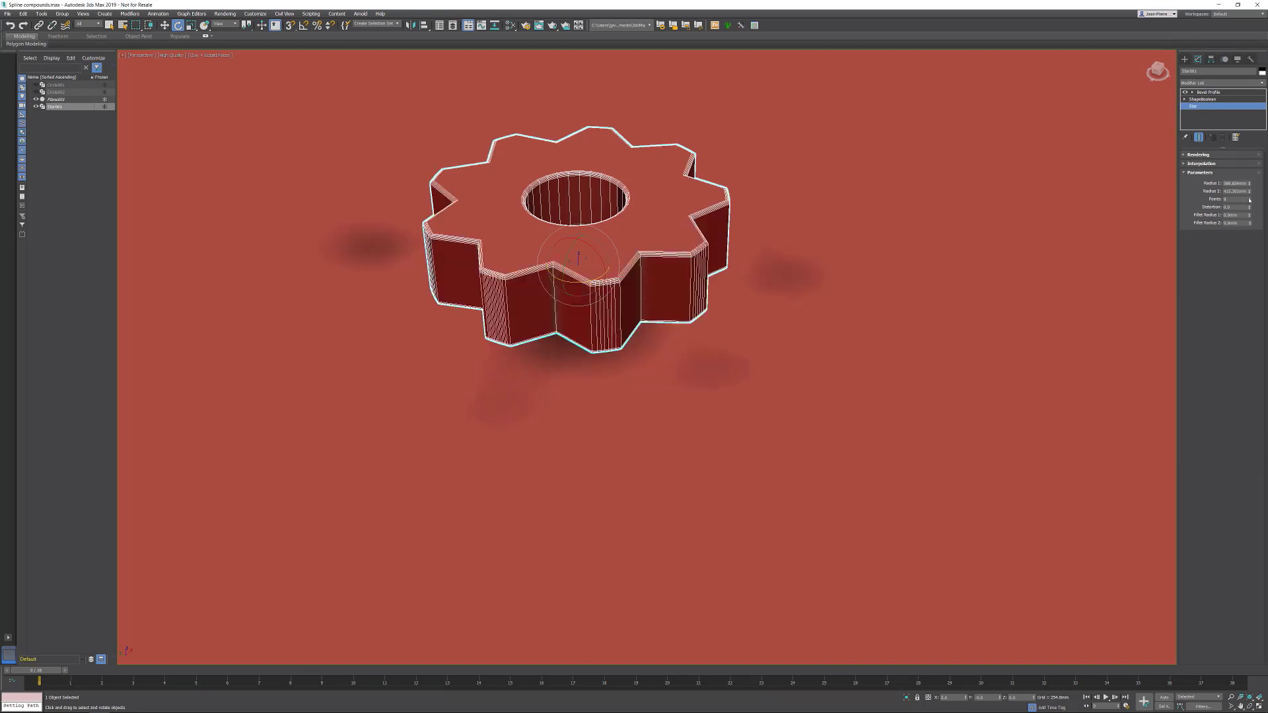
pyautogui.click(1248, 198)
pyautogui.click(1248, 198)
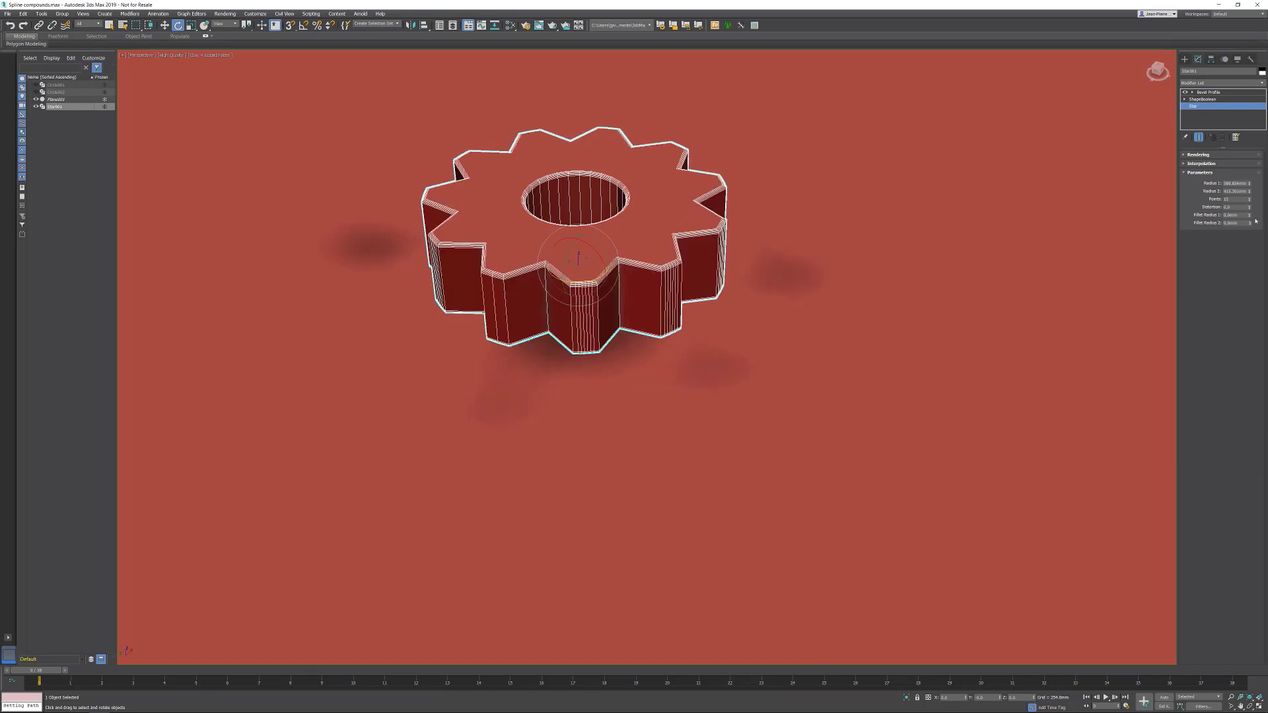
# Step: Round the valleys between the gear teeth by increasing the star's Fillet Radius 2, and return to the Bevel Profile modifier
pyautogui.moveTo(1250, 223); pyautogui.dragTo(1248, 191)
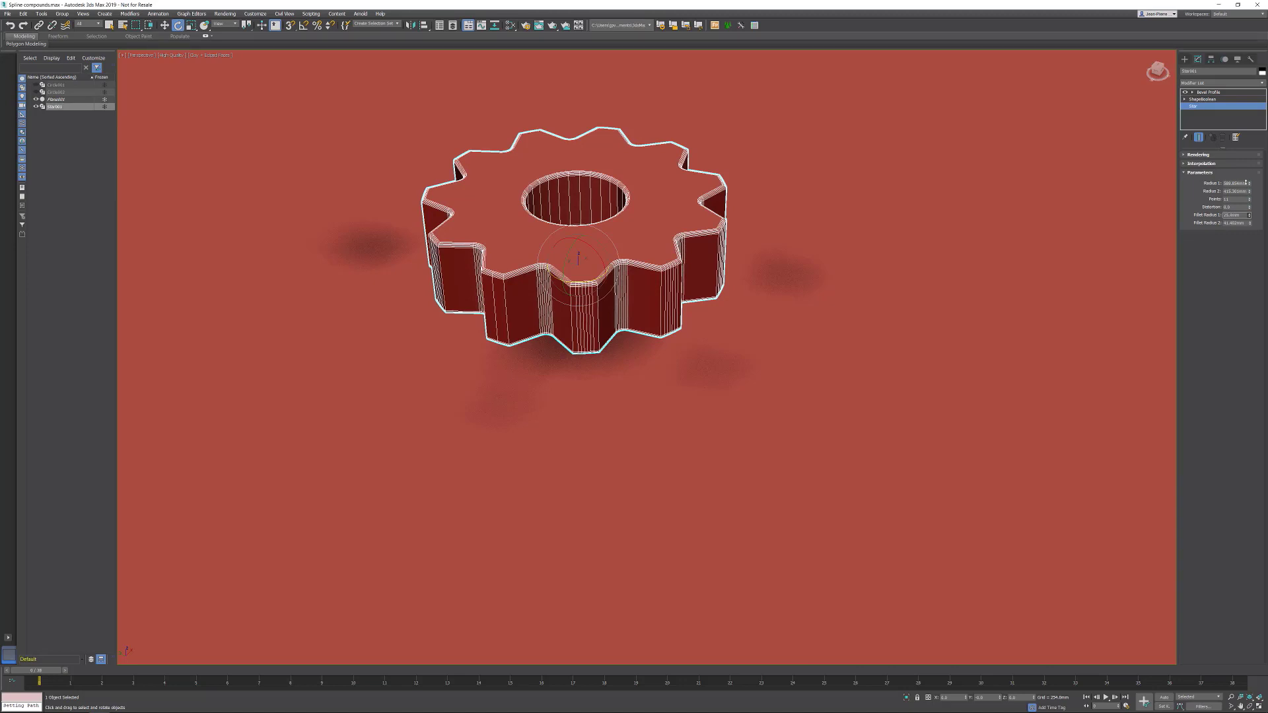
pyautogui.click(1224, 99)
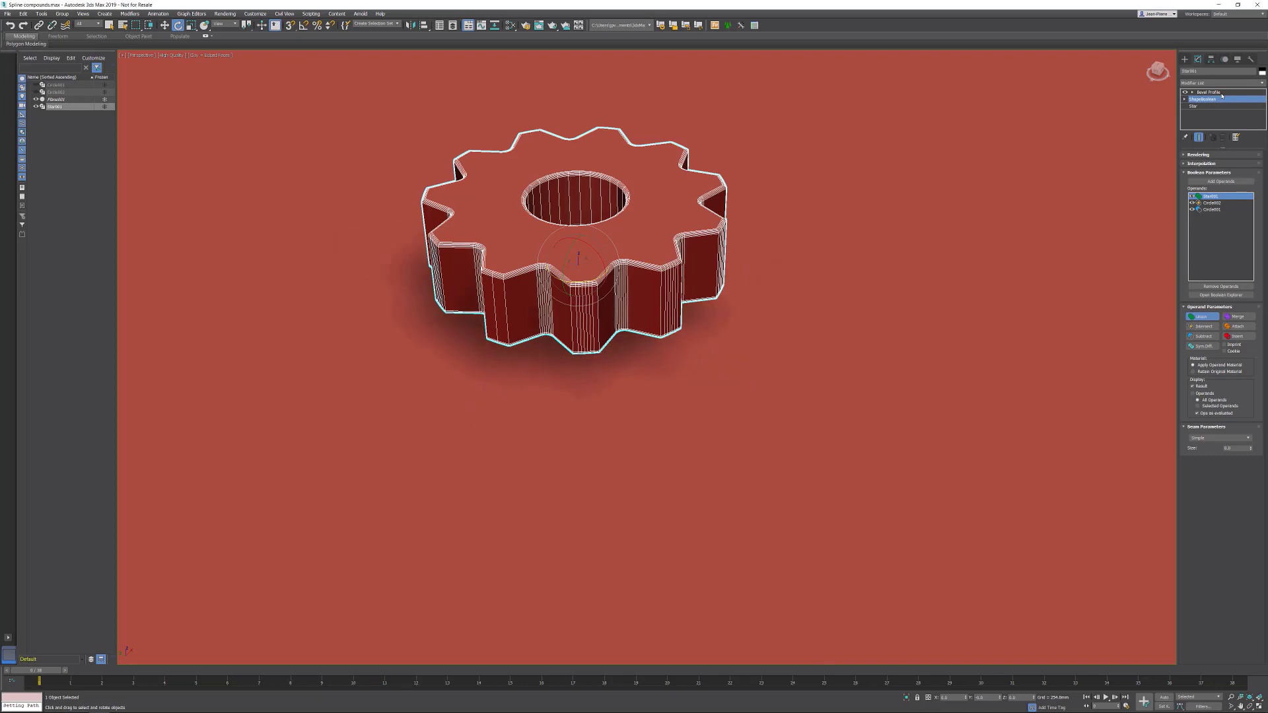
pyautogui.click(1208, 93)
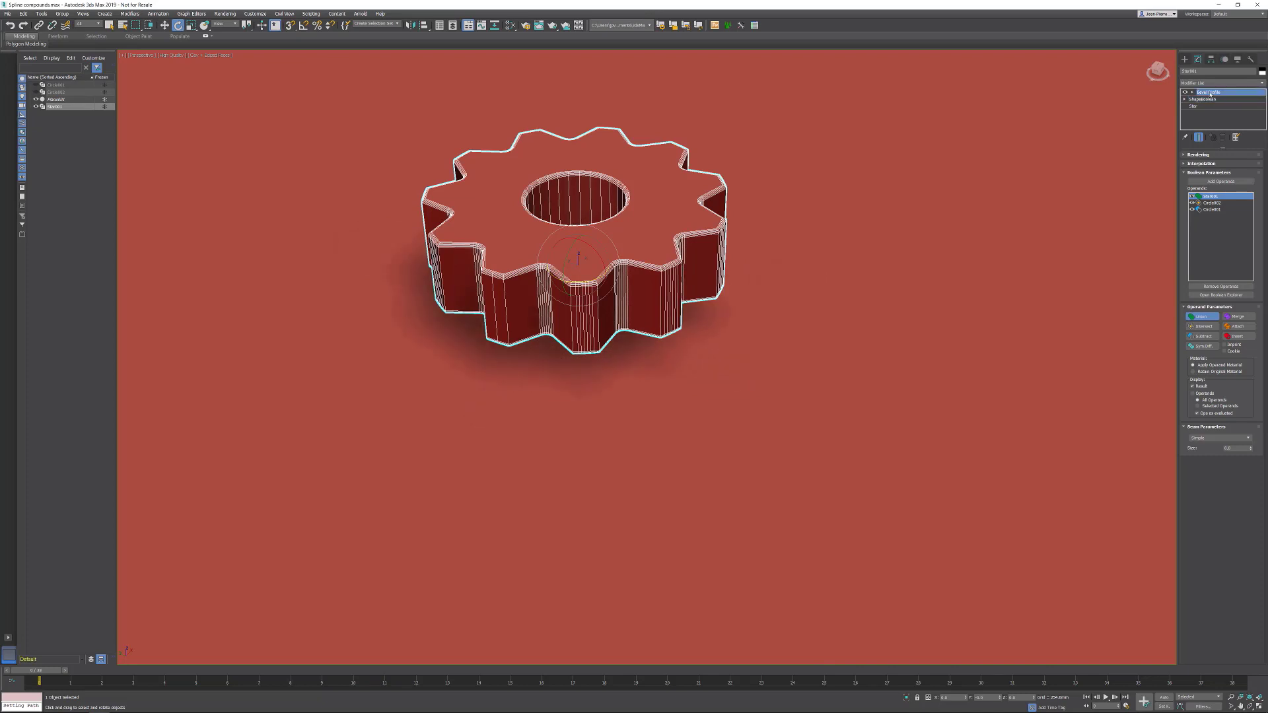